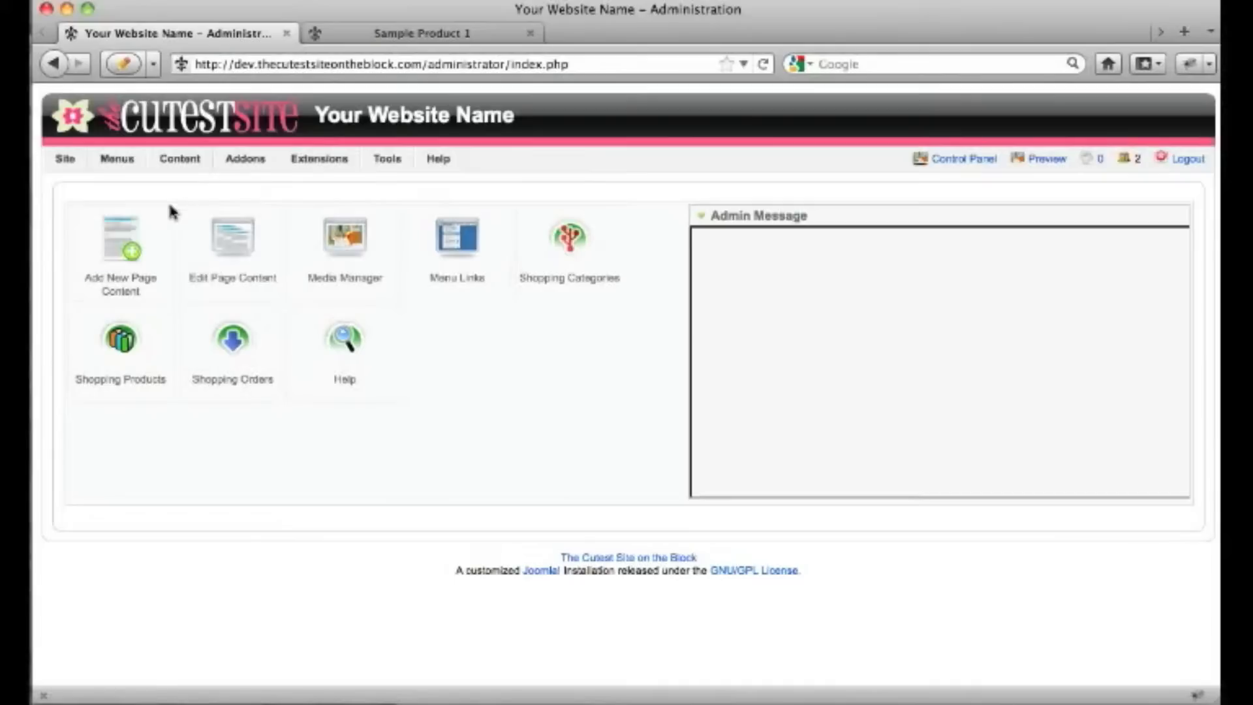
# - Open Sample Product 1 from the shopping product list for editing
pyautogui.click(105, 370)
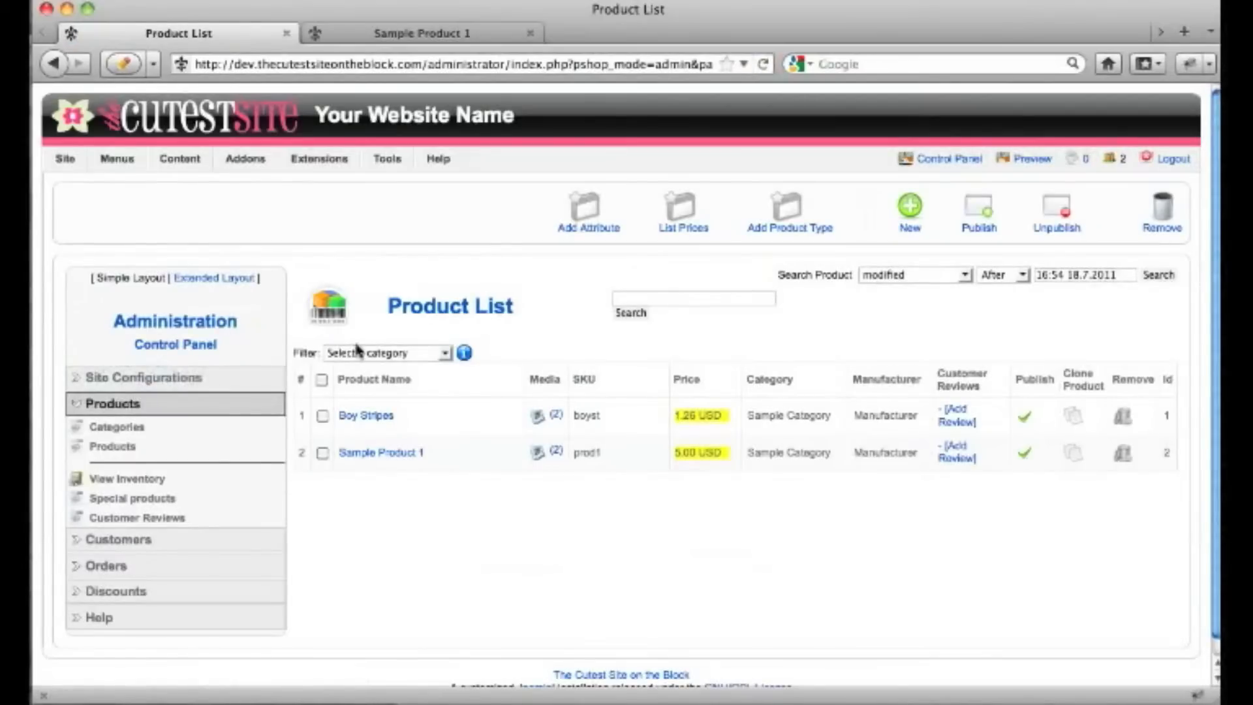
pyautogui.click(366, 453)
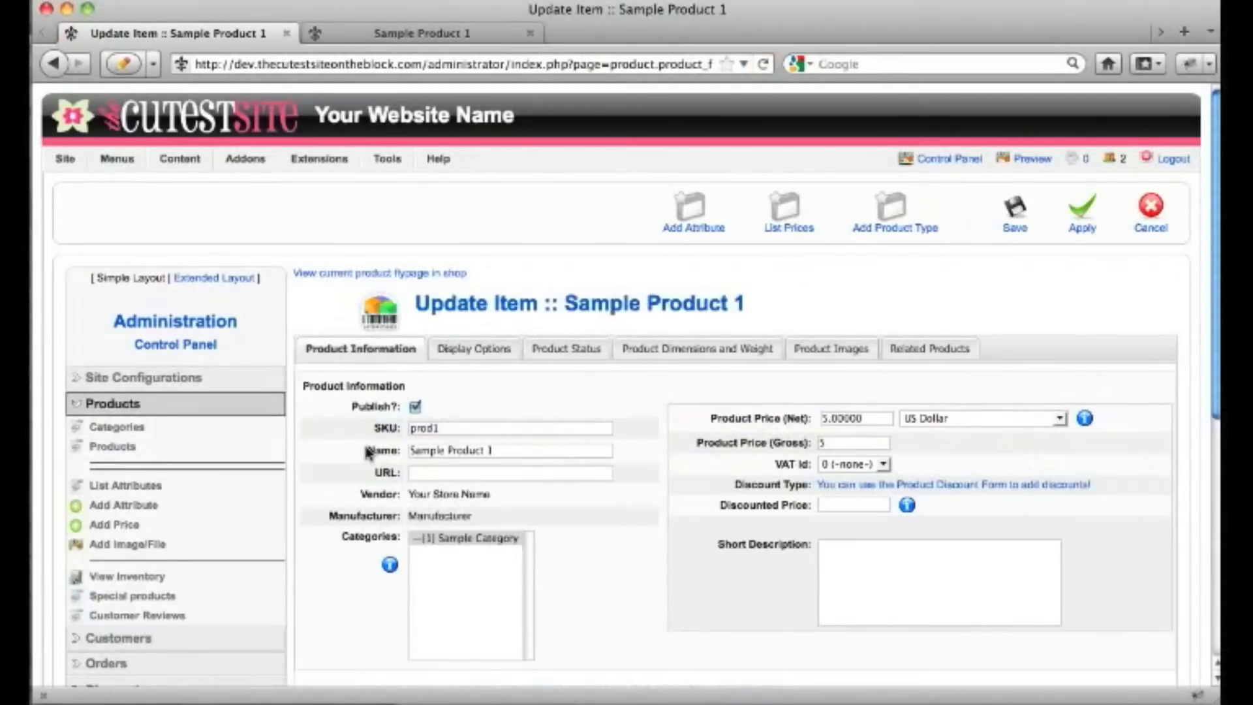
# - Examine Sample Product 1's product information, including categories, discounted price, short description and full product description
pyautogui.scroll(-5, 369, 451)
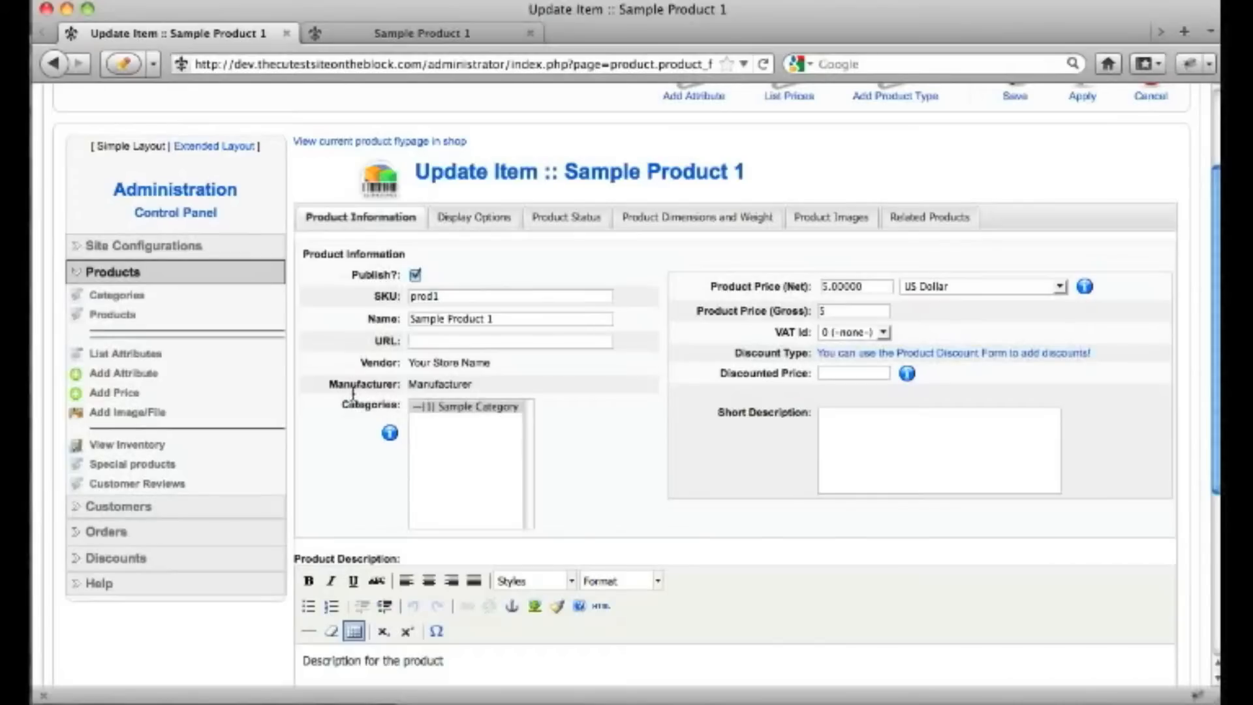
pyautogui.moveTo(388, 437)
pyautogui.moveTo(907, 375)
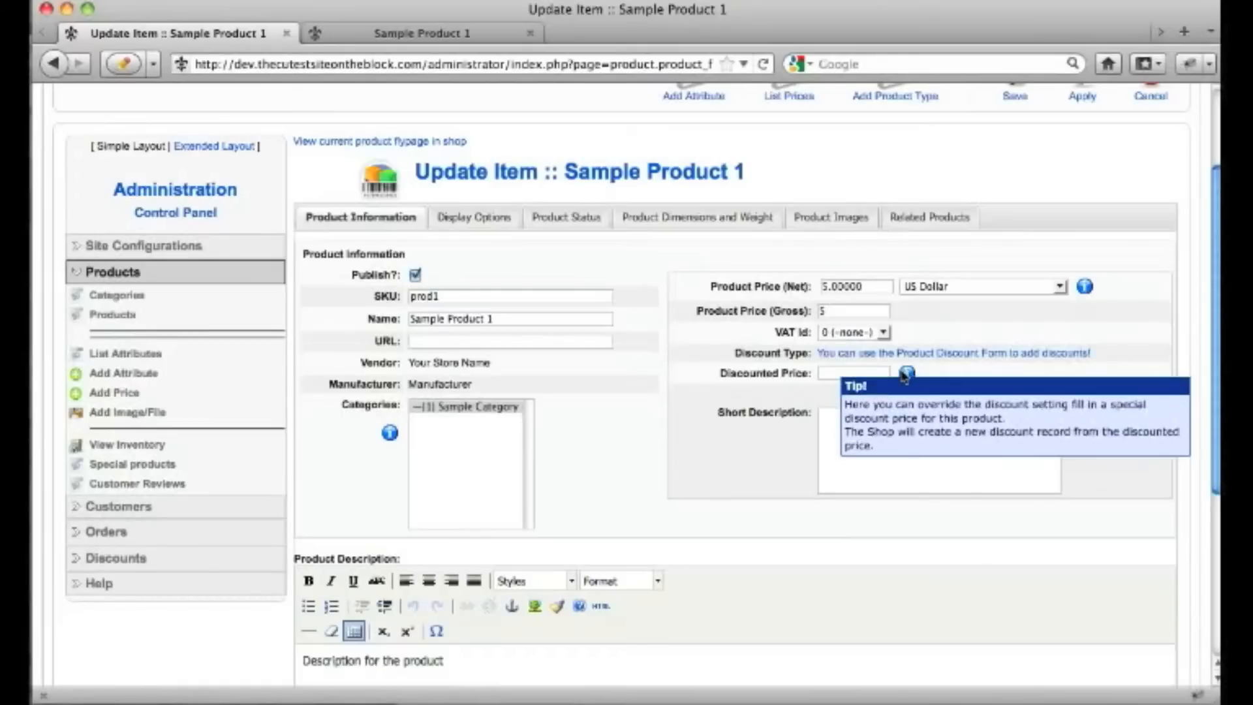
pyautogui.click(871, 433)
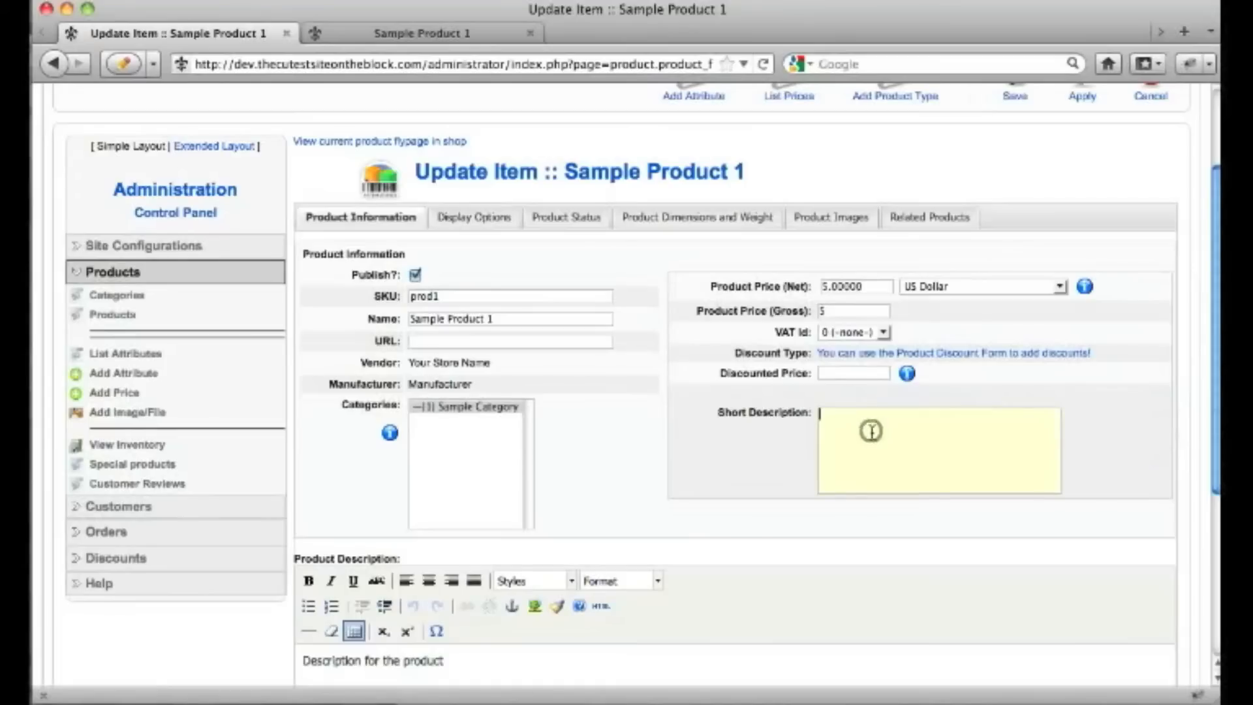
pyautogui.scroll(-5, 870, 428)
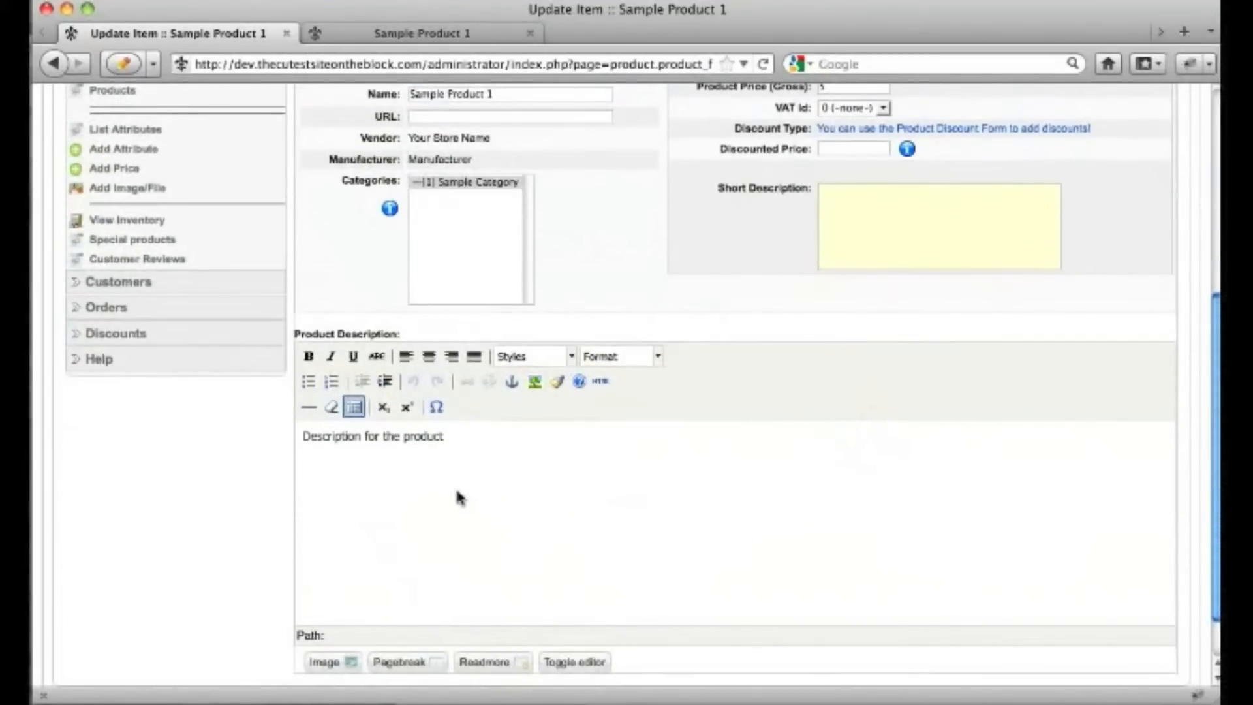
pyautogui.scroll(5, 455, 496)
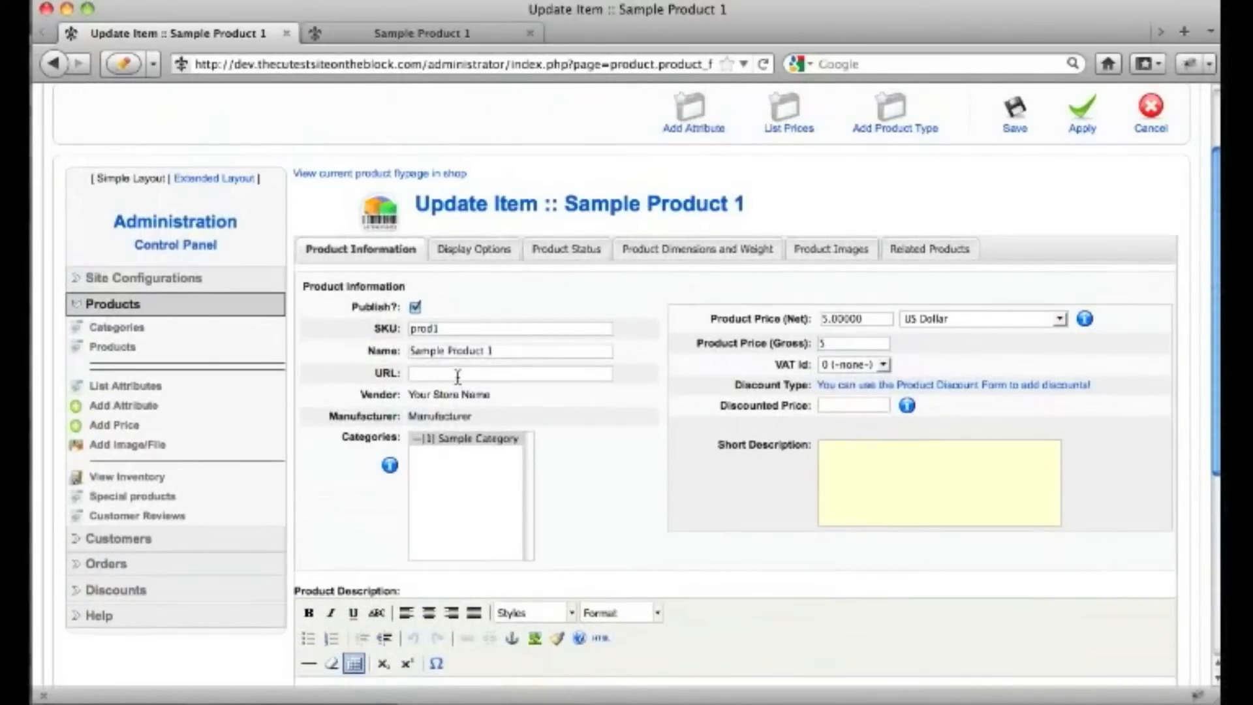
# - Compare the product's display options with the quantity box on its shop page, raising the quantity there to 3
pyautogui.click(470, 252)
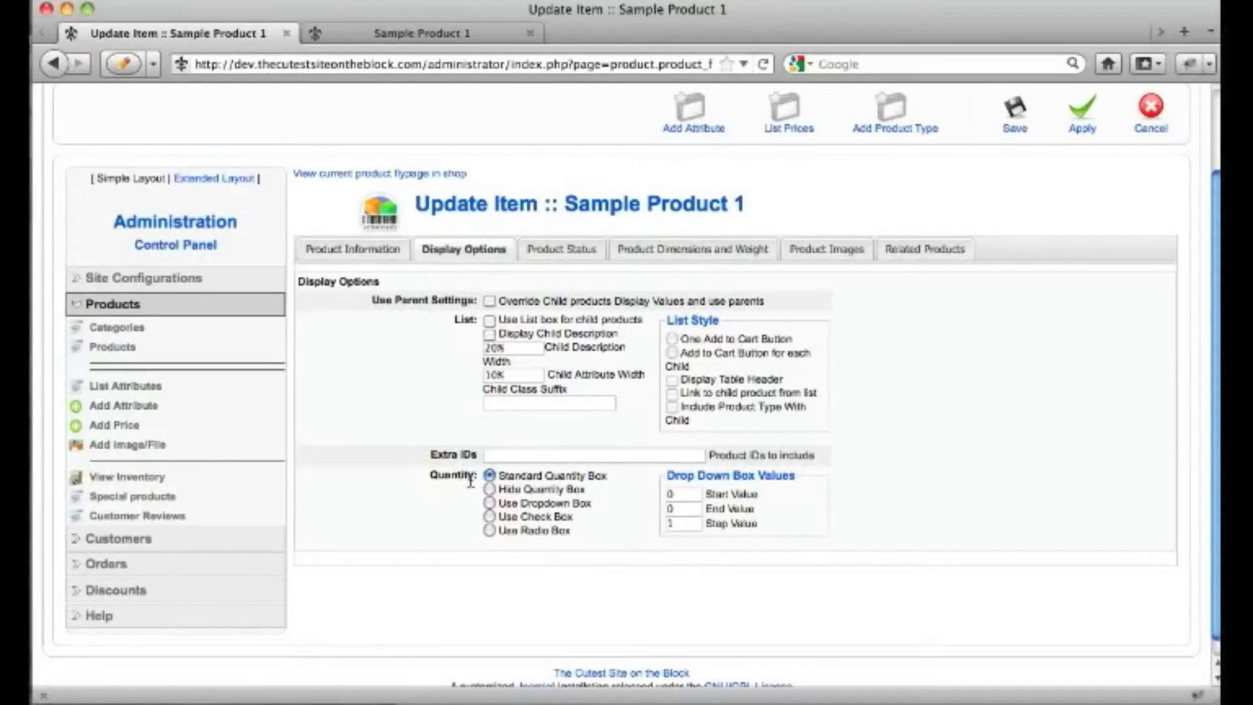
pyautogui.click(420, 34)
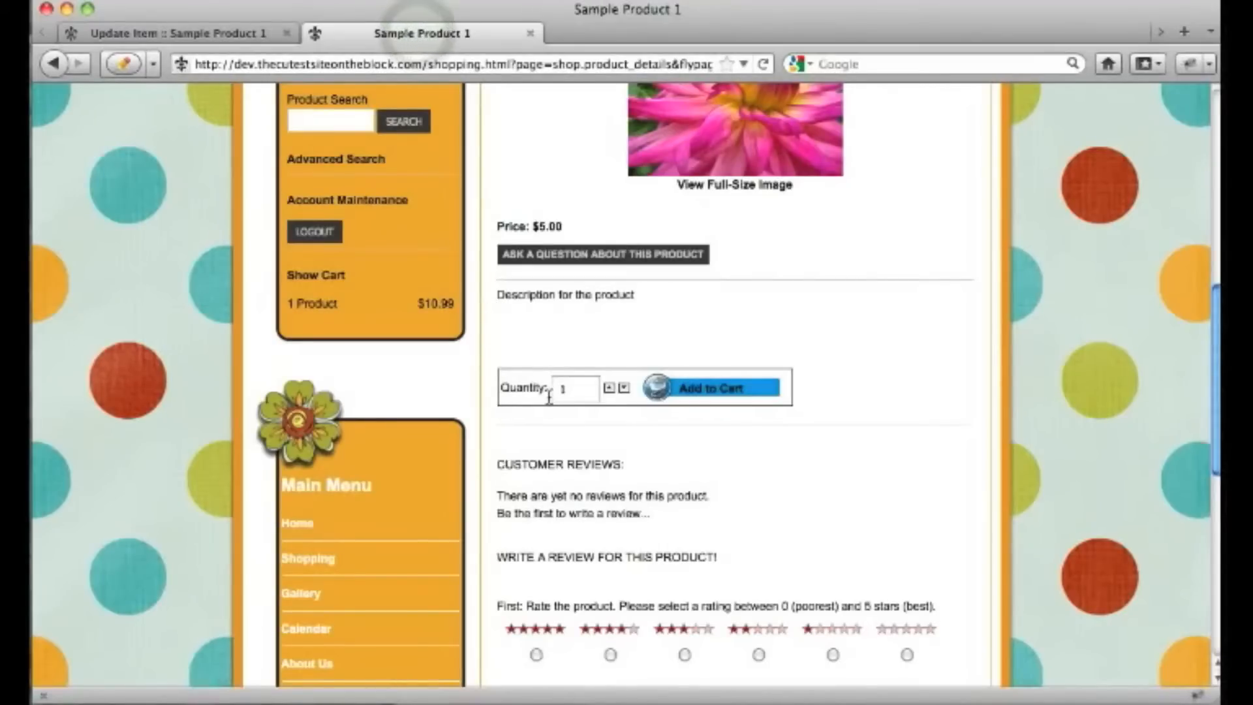
pyautogui.click(609, 388)
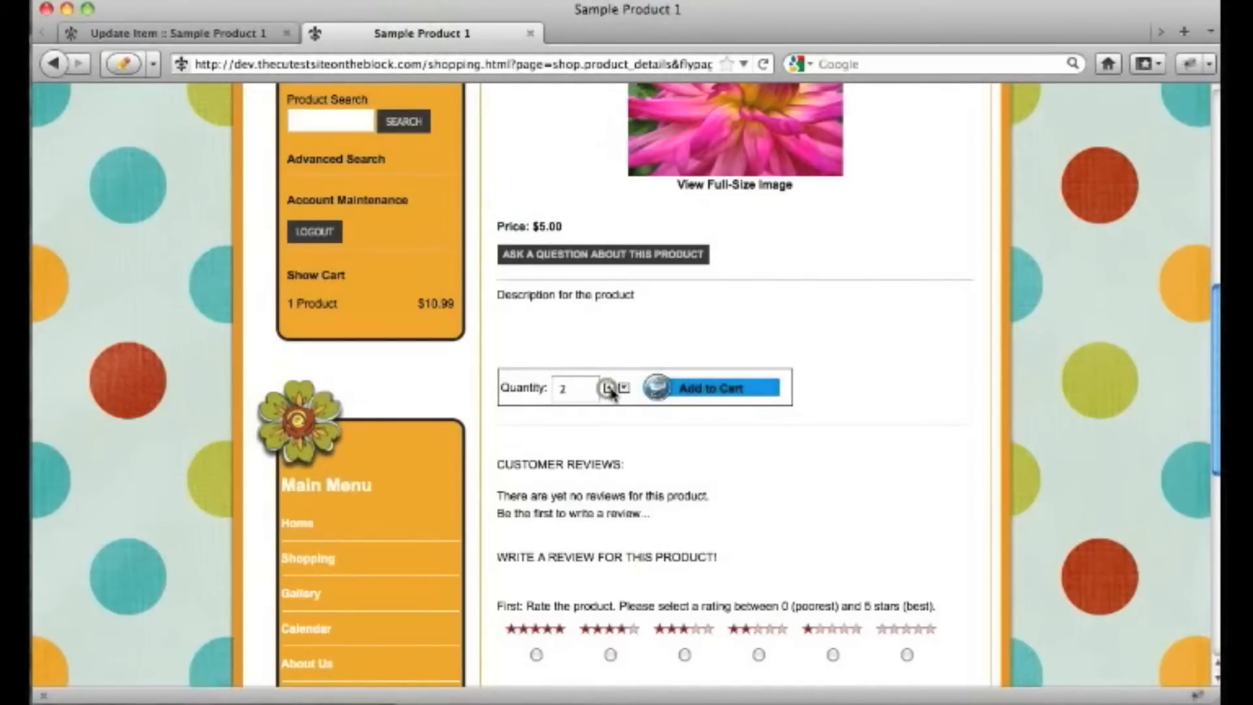
pyautogui.click(609, 387)
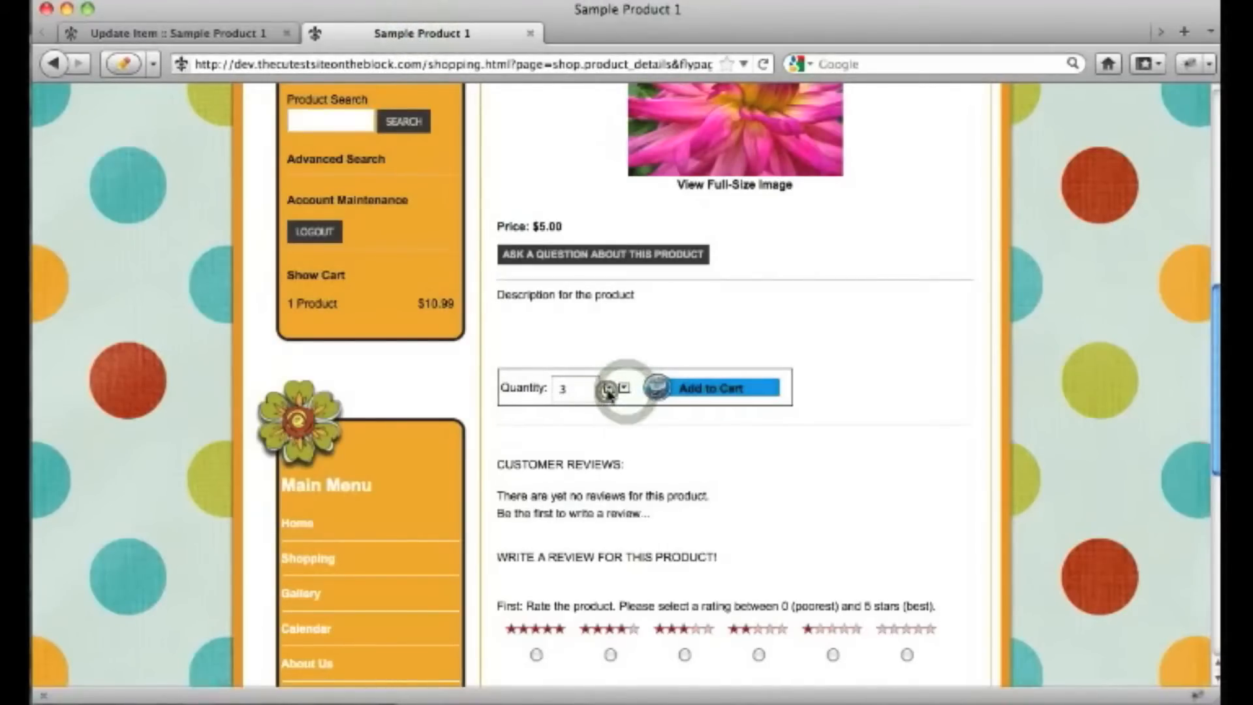
pyautogui.click(189, 33)
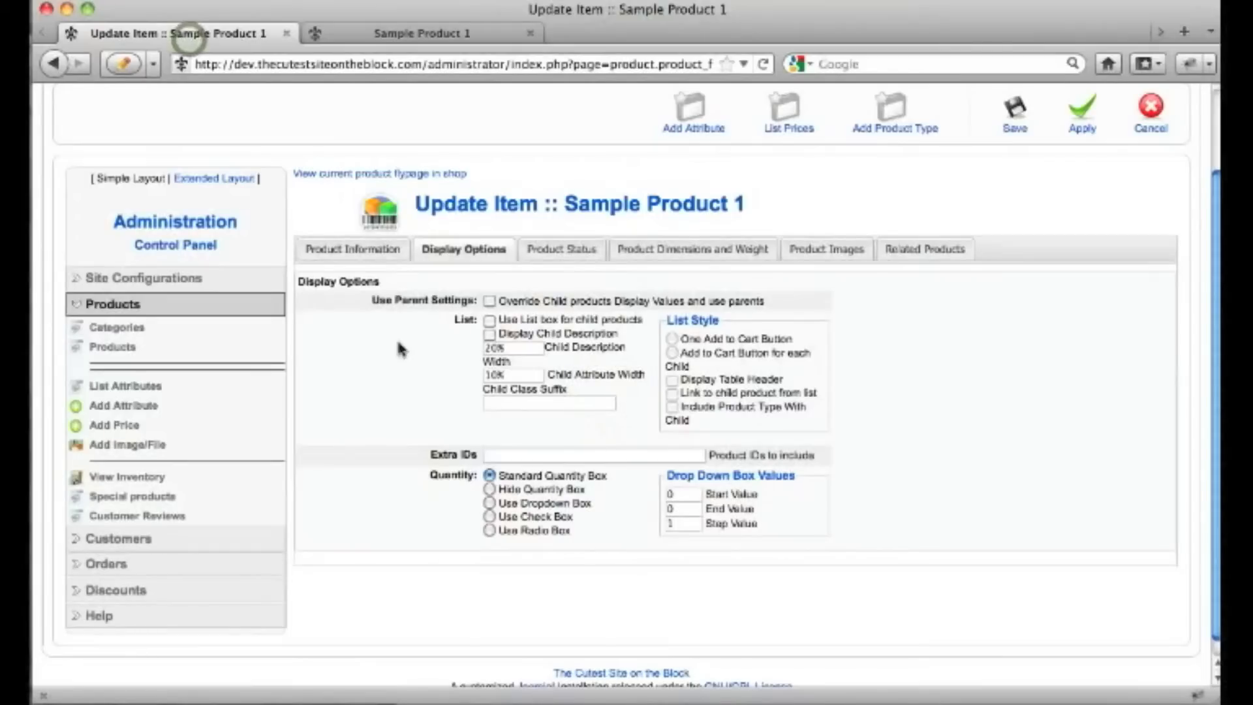
# - Set the product's quantity option to Use Dropdown Box and inspect the start, end and step value fields
pyautogui.click(491, 492)
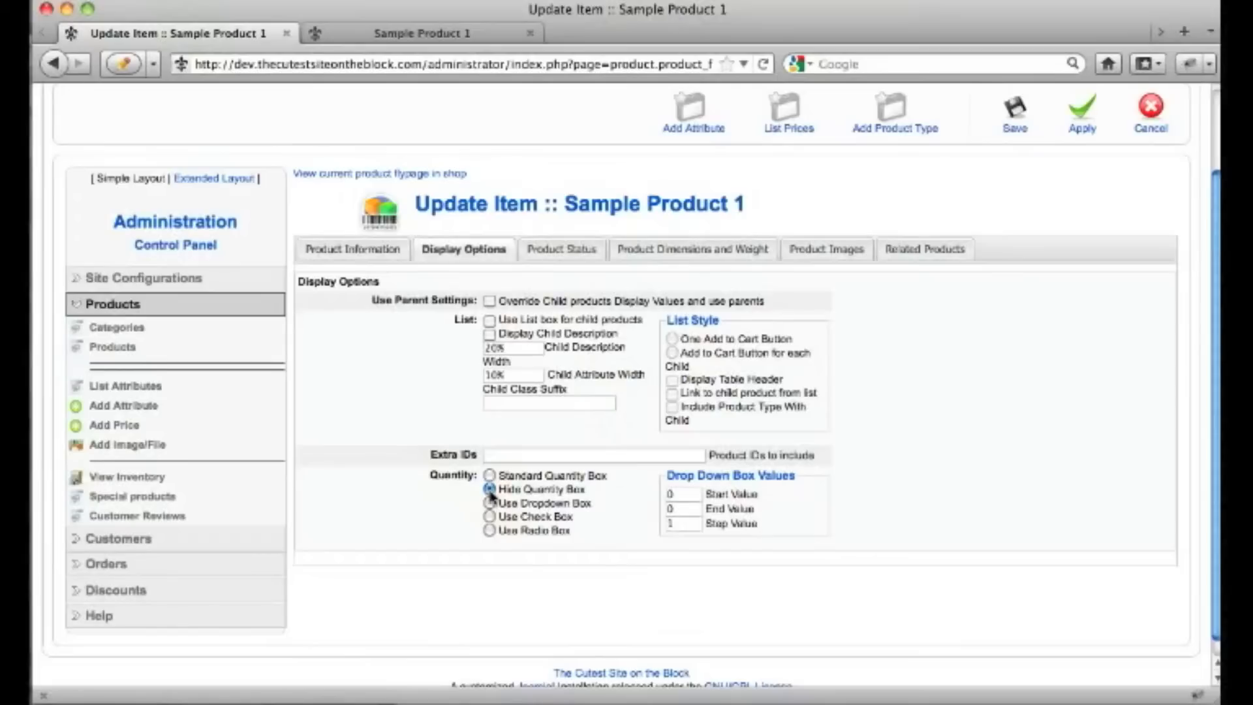
pyautogui.click(490, 503)
pyautogui.click(672, 496)
pyautogui.click(673, 508)
pyautogui.click(671, 525)
pyautogui.click(670, 494)
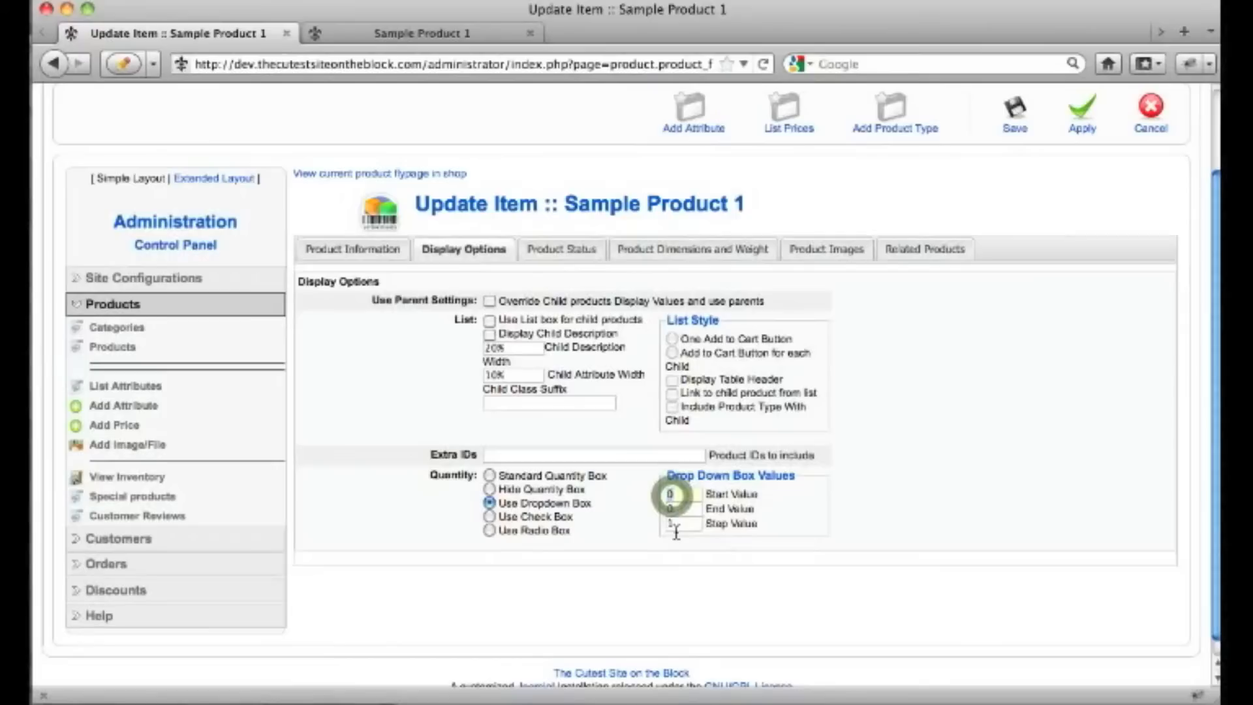
pyautogui.click(674, 527)
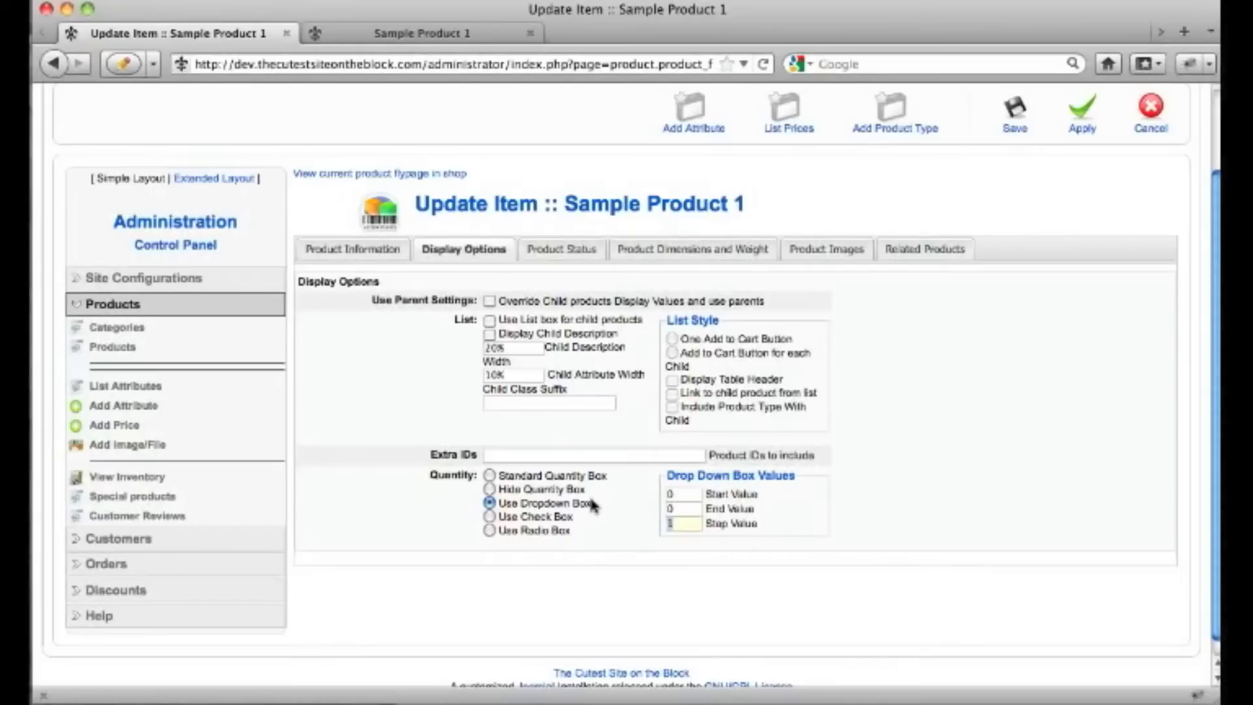
# - Review the stock and purchase quantity fields in the product status alongside the quantity display options
pyautogui.click(552, 260)
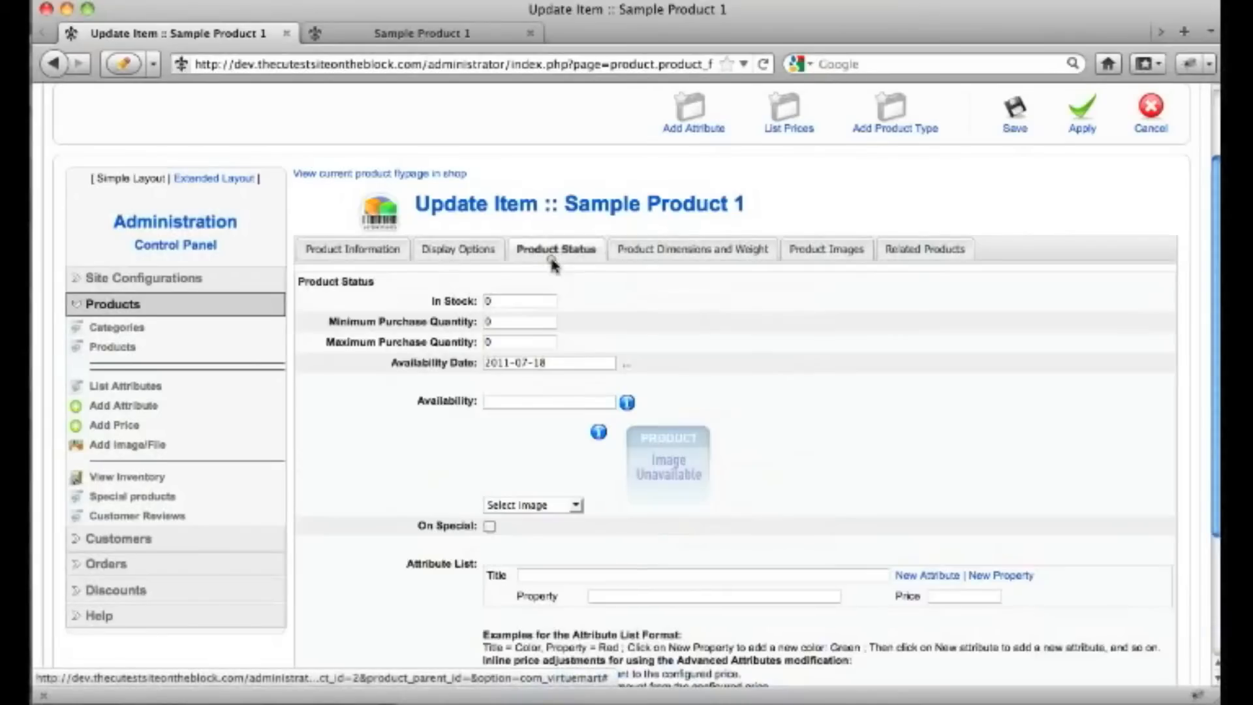
pyautogui.scroll(-3, 550, 260)
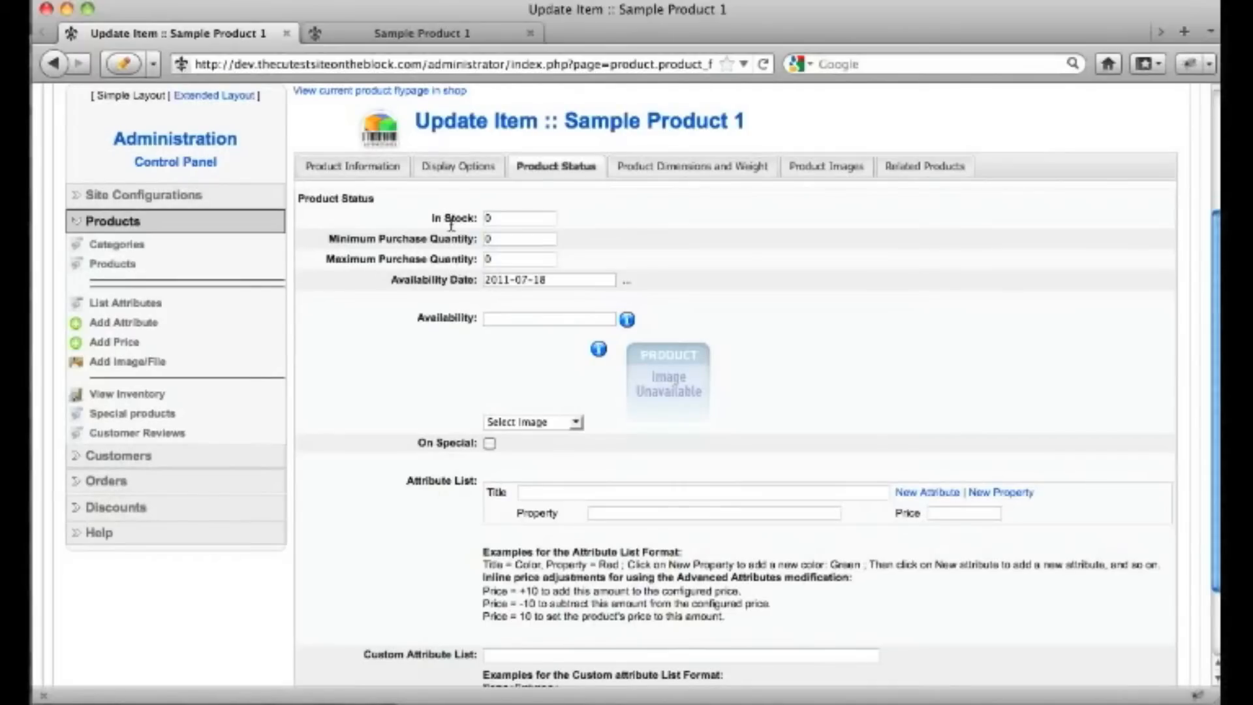
pyautogui.click(449, 166)
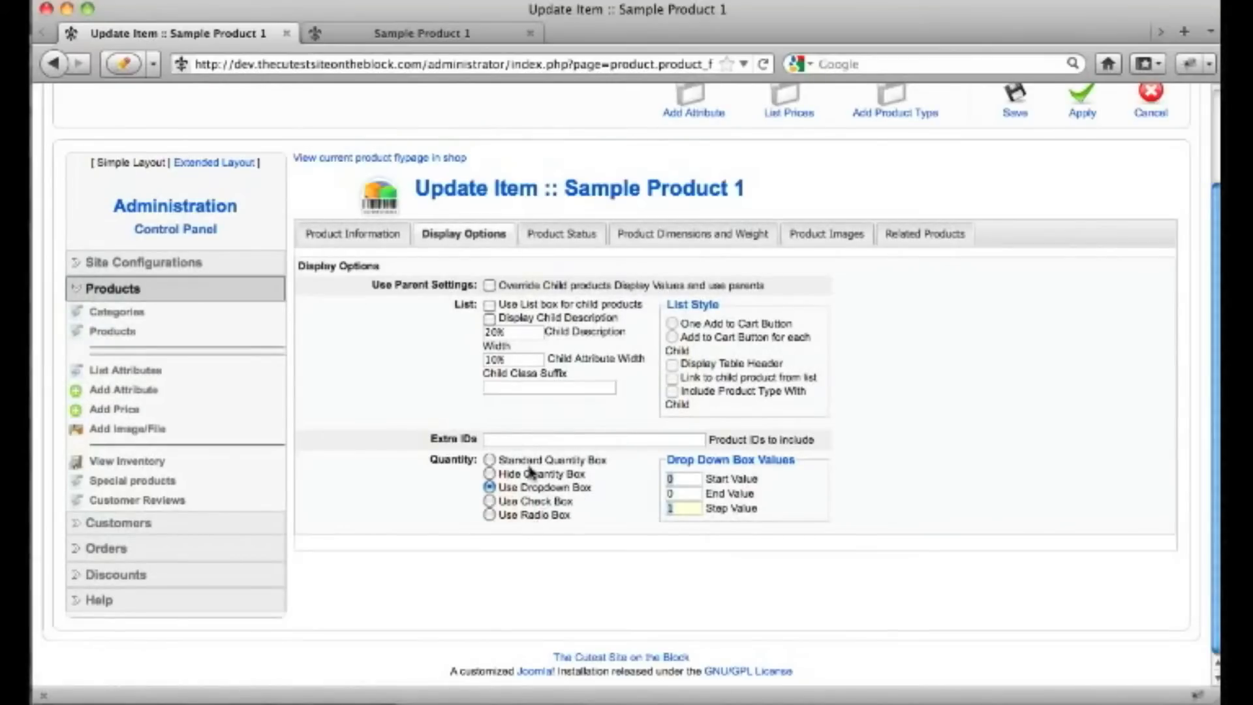
pyautogui.click(555, 233)
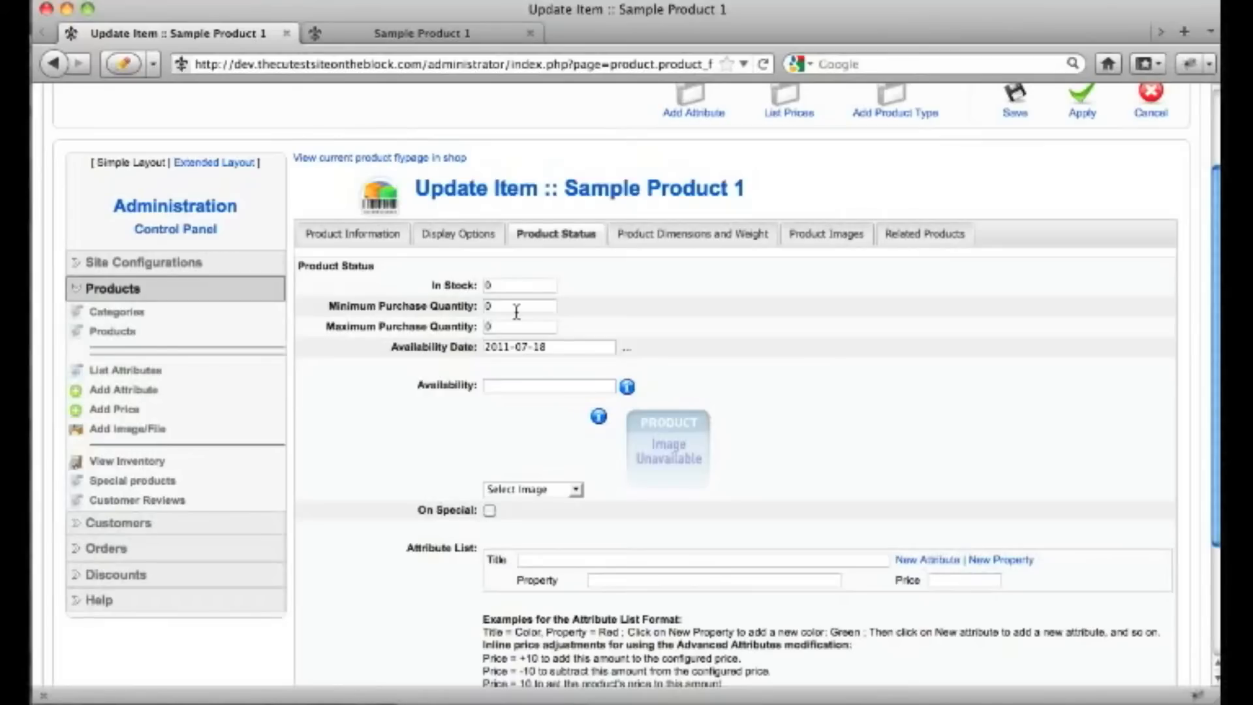
# - Examine the product status settings for availability date, availability, On Special and the attribute lists
pyautogui.scroll(-1, 516, 311)
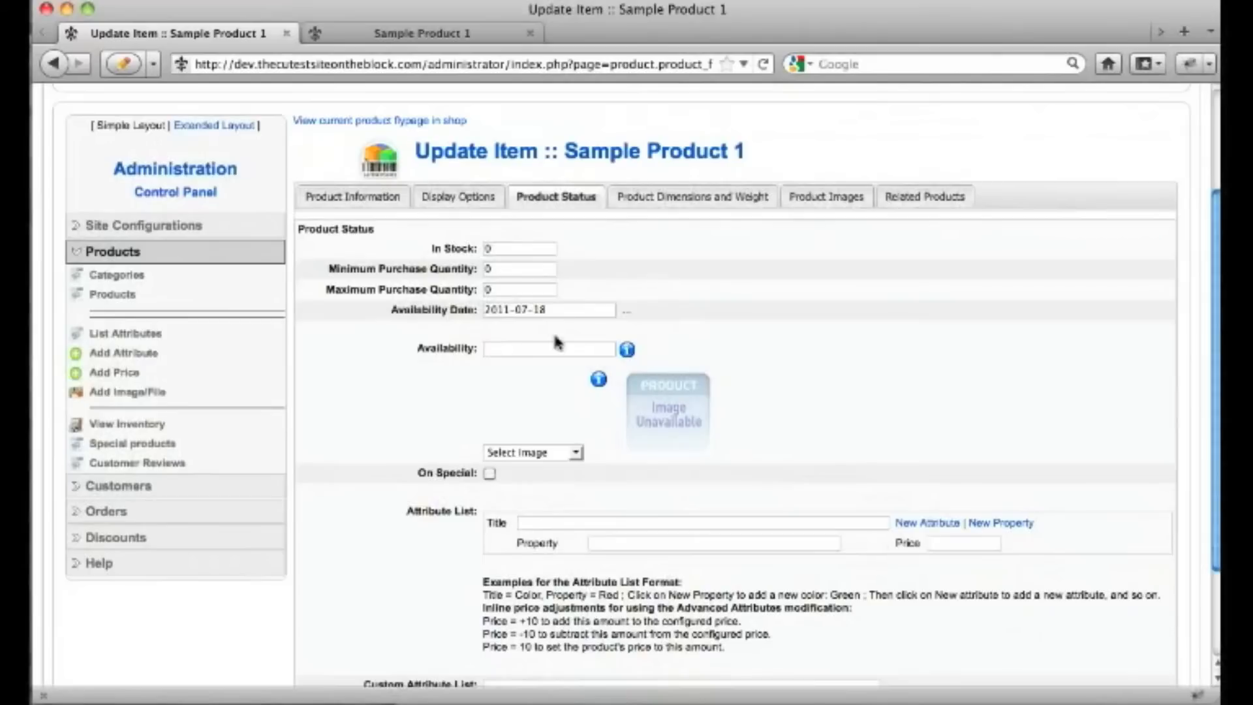
pyautogui.moveTo(625, 354)
pyautogui.click(559, 318)
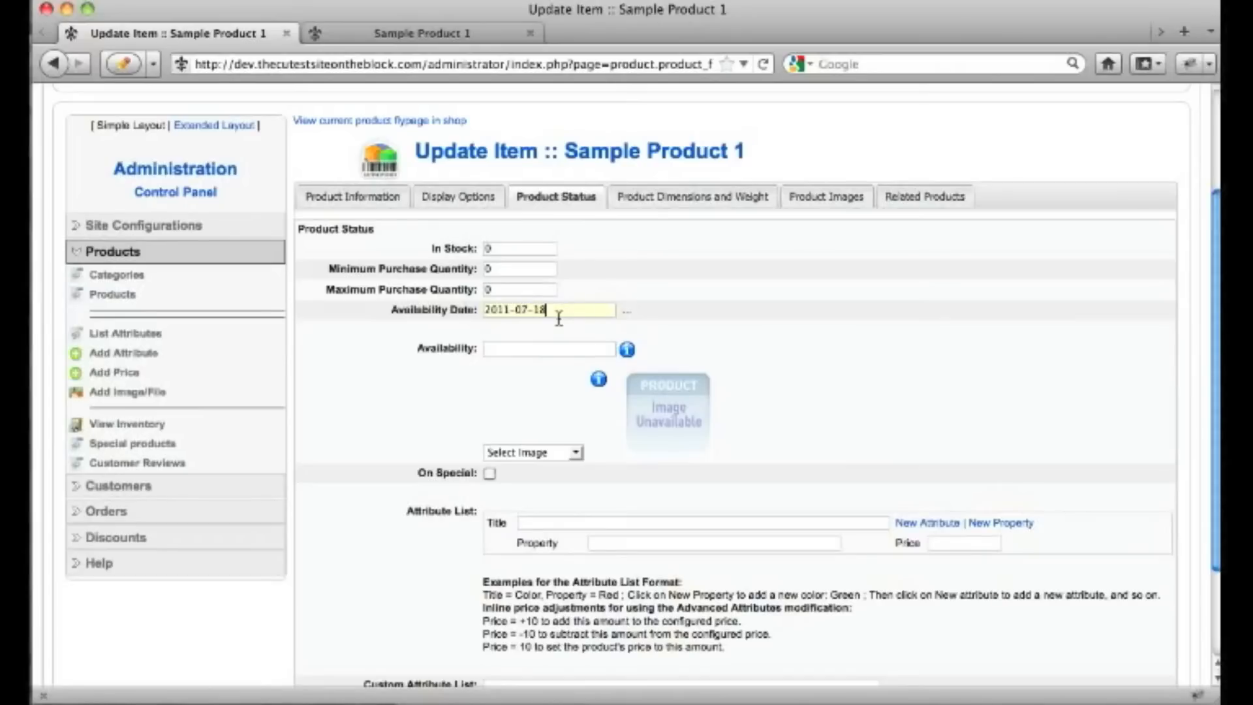
pyautogui.scroll(-5, 558, 317)
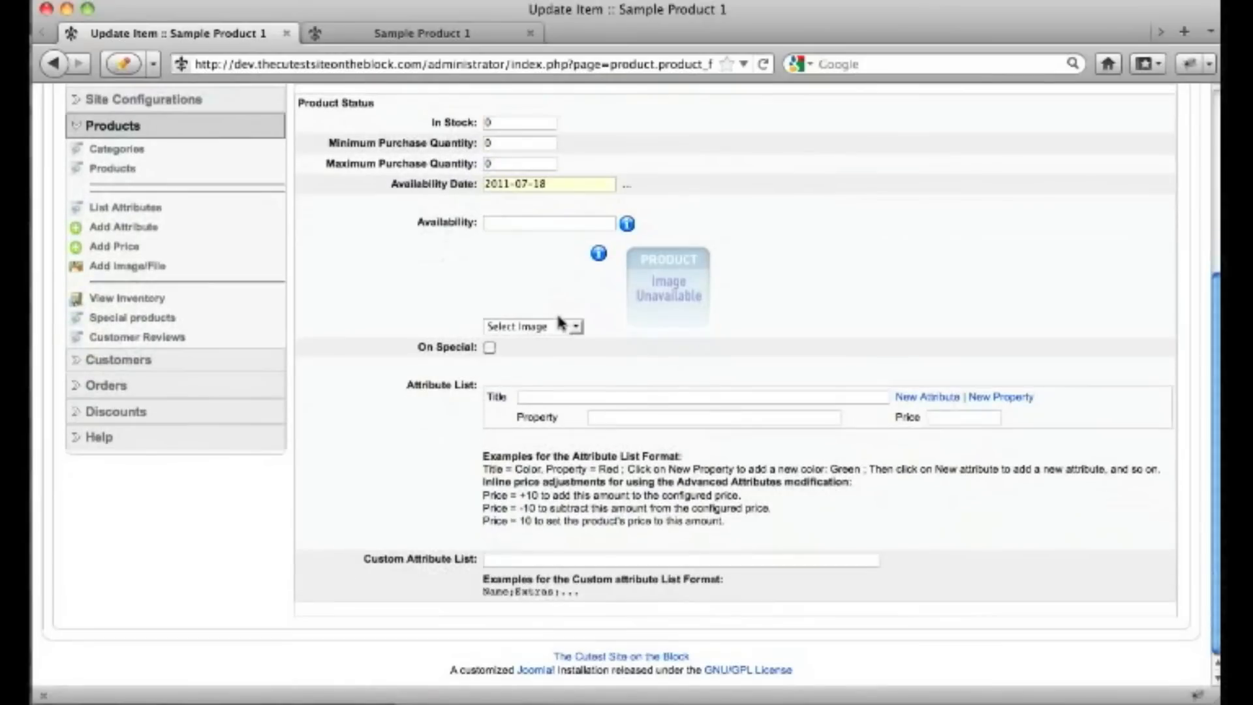
pyautogui.click(438, 356)
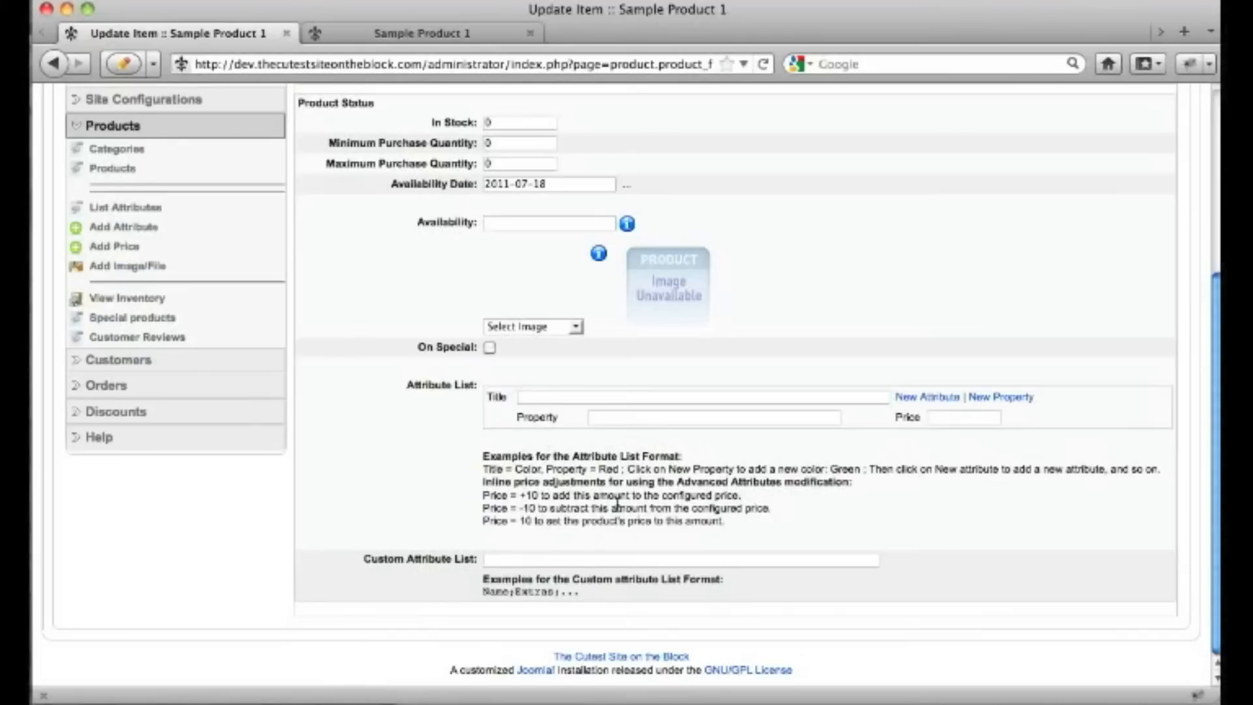
pyautogui.scroll(3, 617, 503)
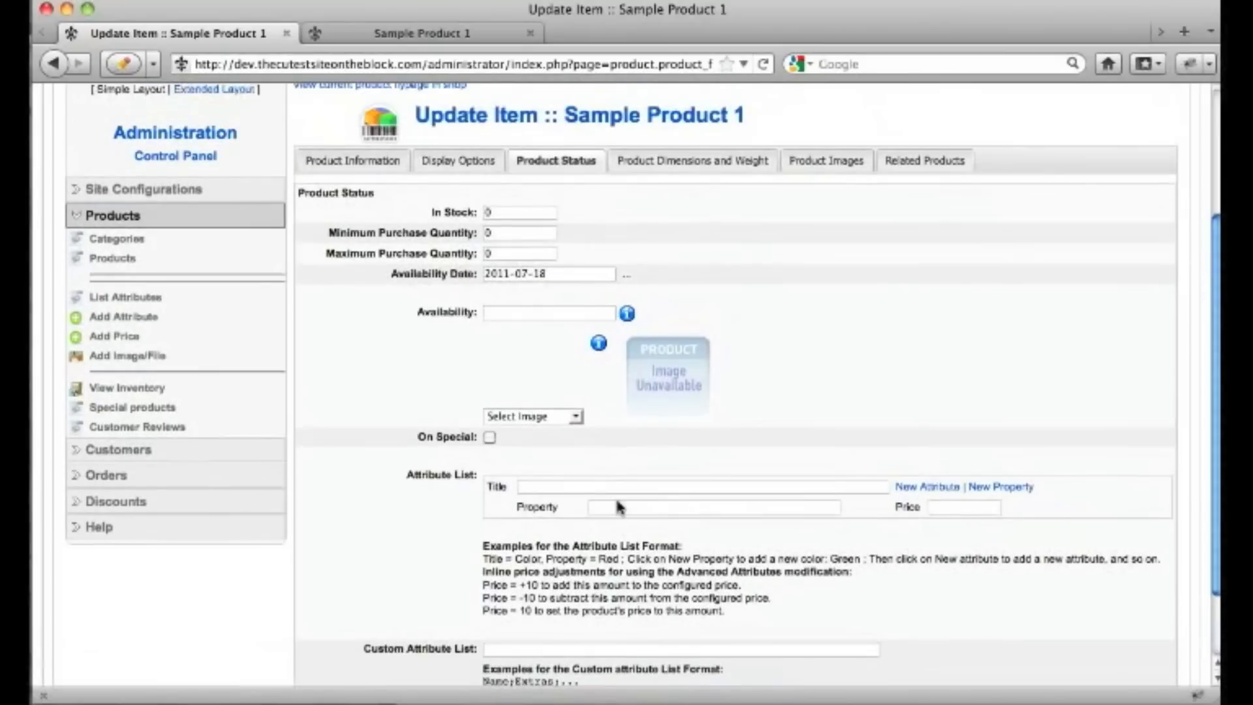
# - Review the product's dimensions and weight fields and its full and thumbnail image settings
pyautogui.click(692, 163)
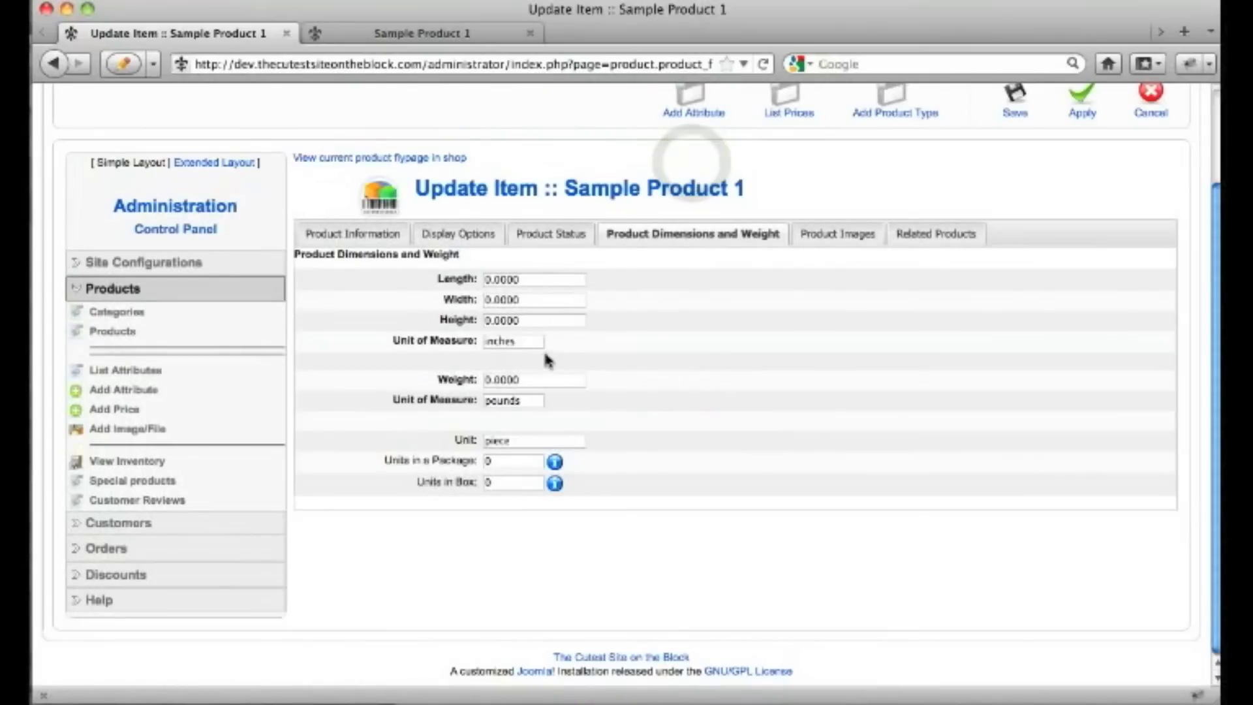
pyautogui.click(438, 381)
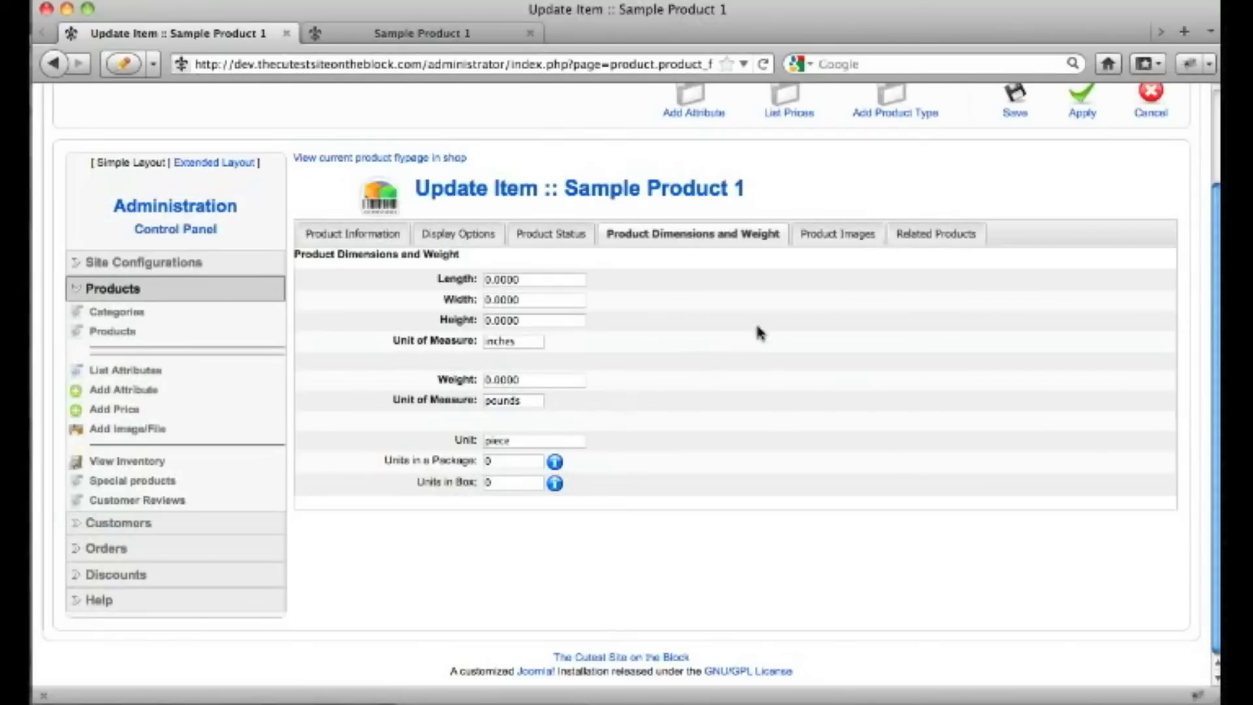
pyautogui.click(829, 247)
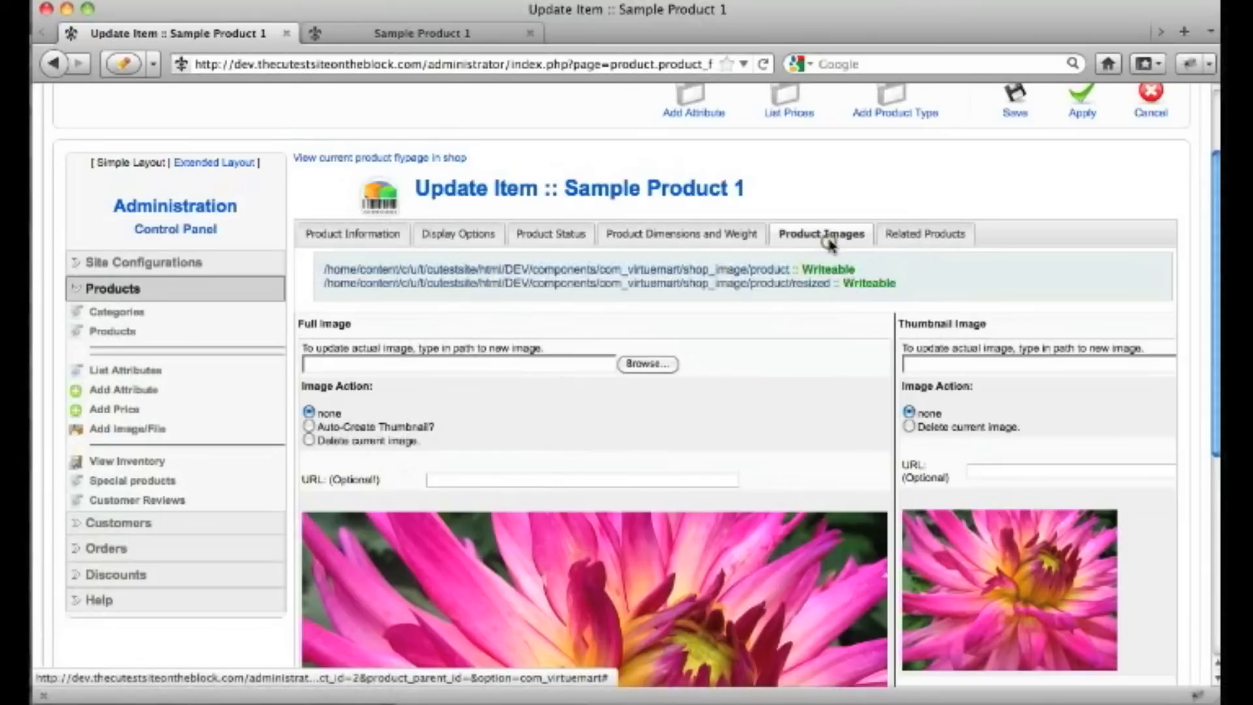
pyautogui.scroll(-10, 803, 332)
pyautogui.scroll(6, 803, 332)
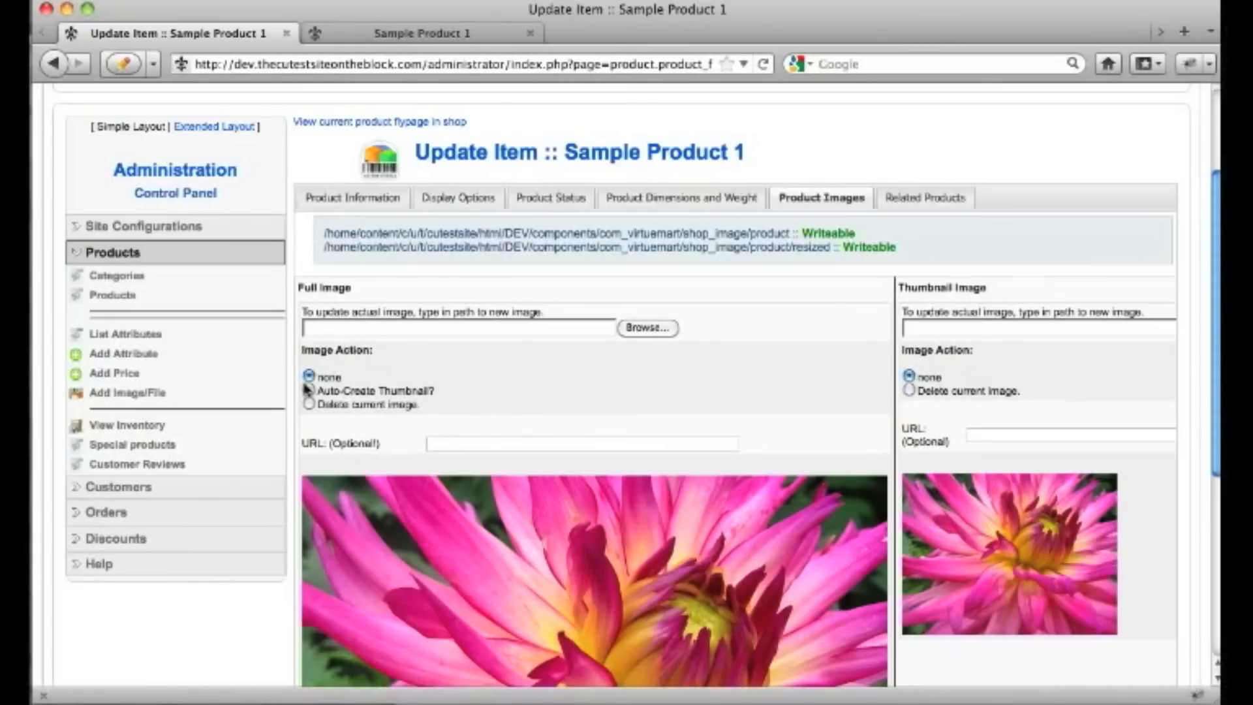
pyautogui.scroll(-3, 311, 402)
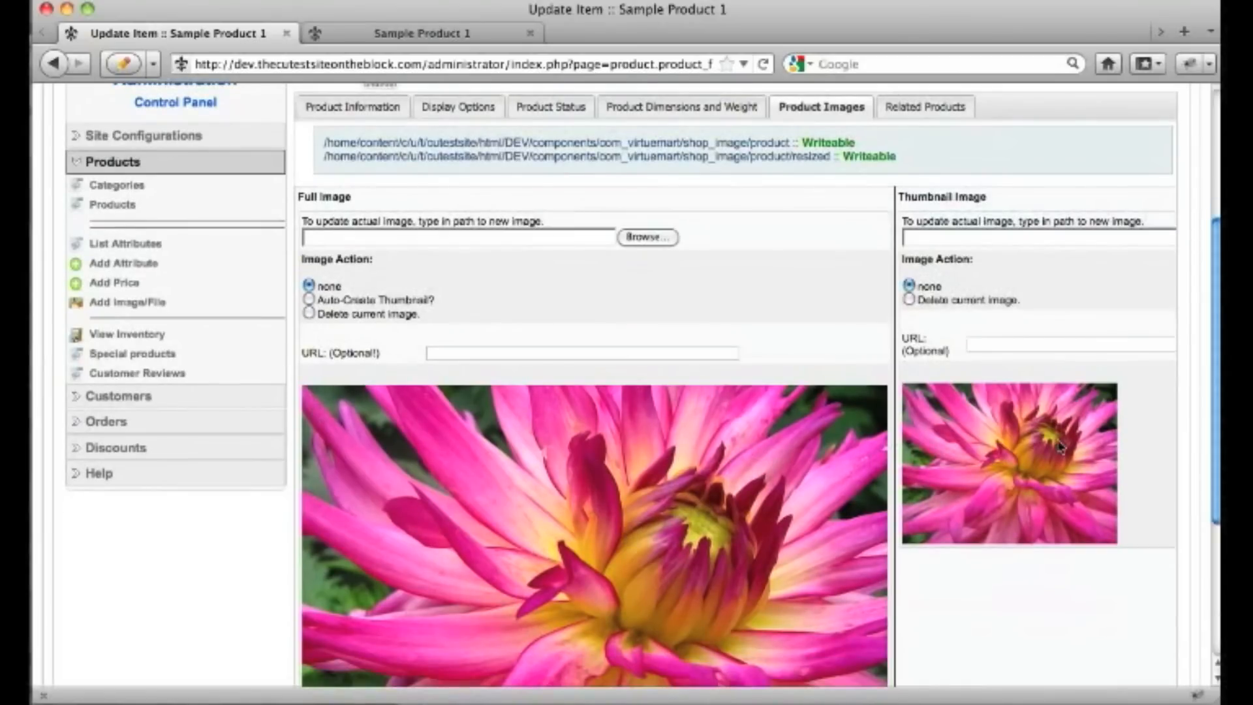
pyautogui.scroll(7, 1060, 447)
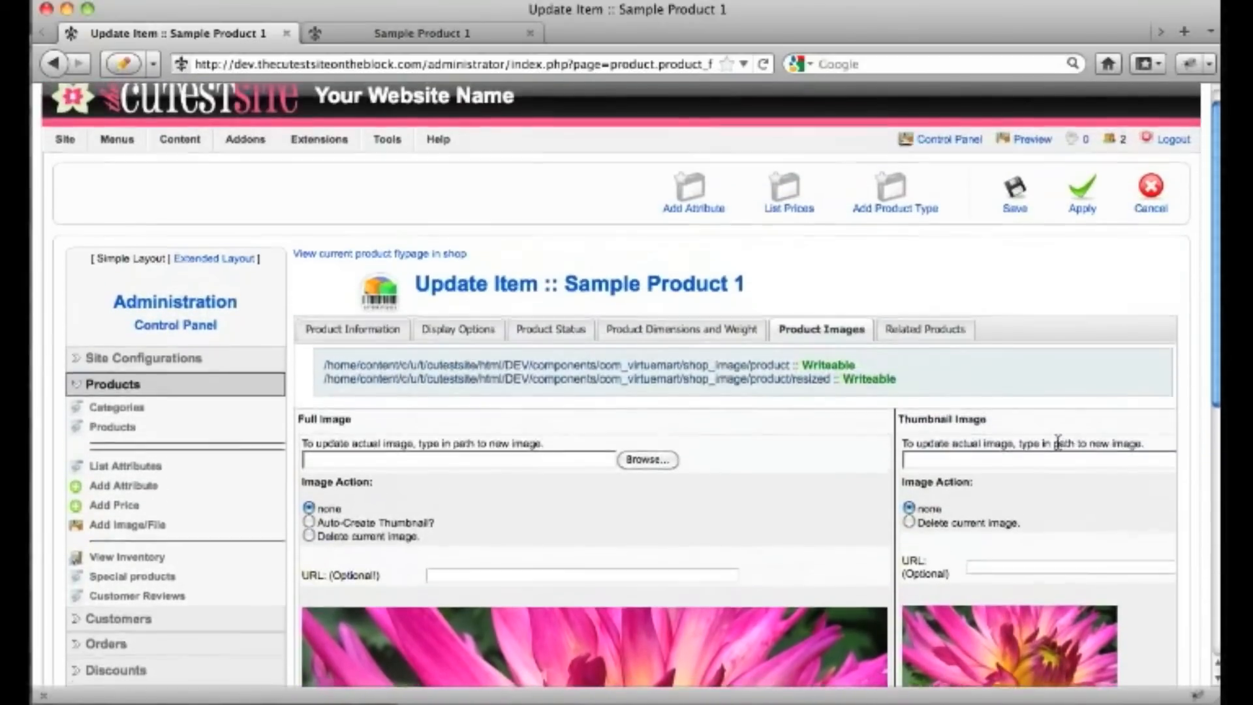
# - Inspect the related products search for Sample Product 1 and return to its product information
pyautogui.click(923, 341)
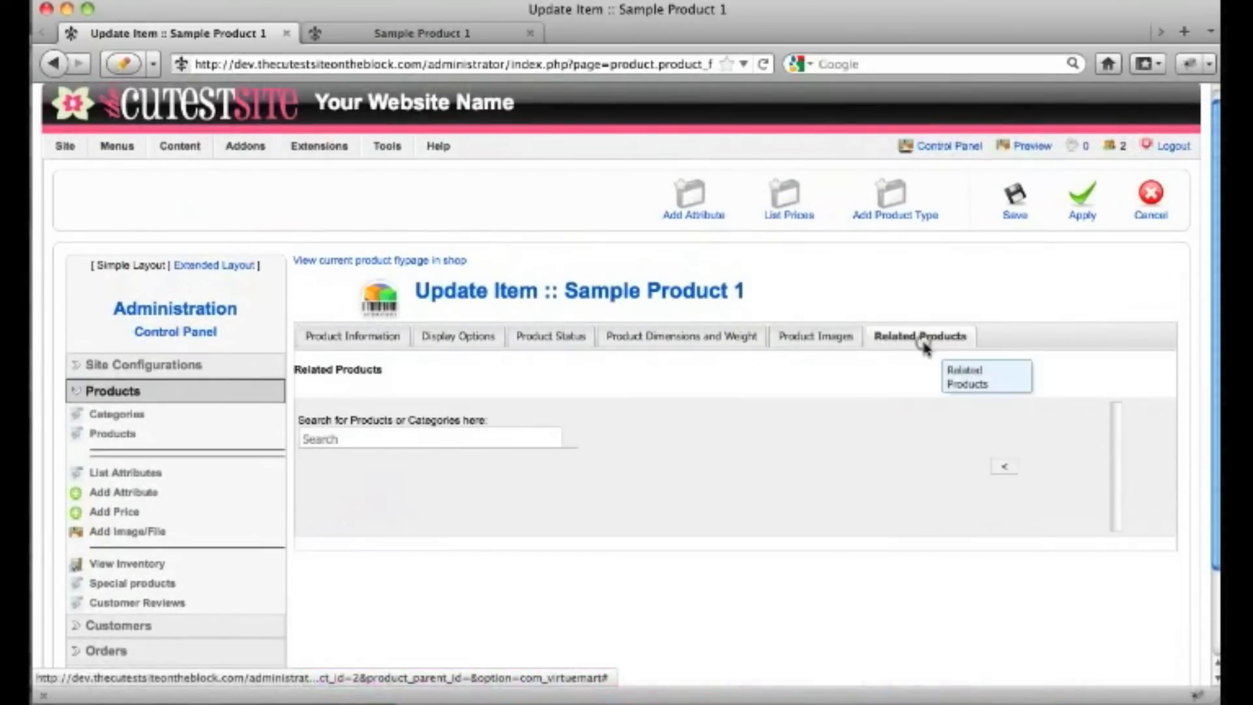
pyautogui.scroll(-3, 926, 348)
pyautogui.click(486, 357)
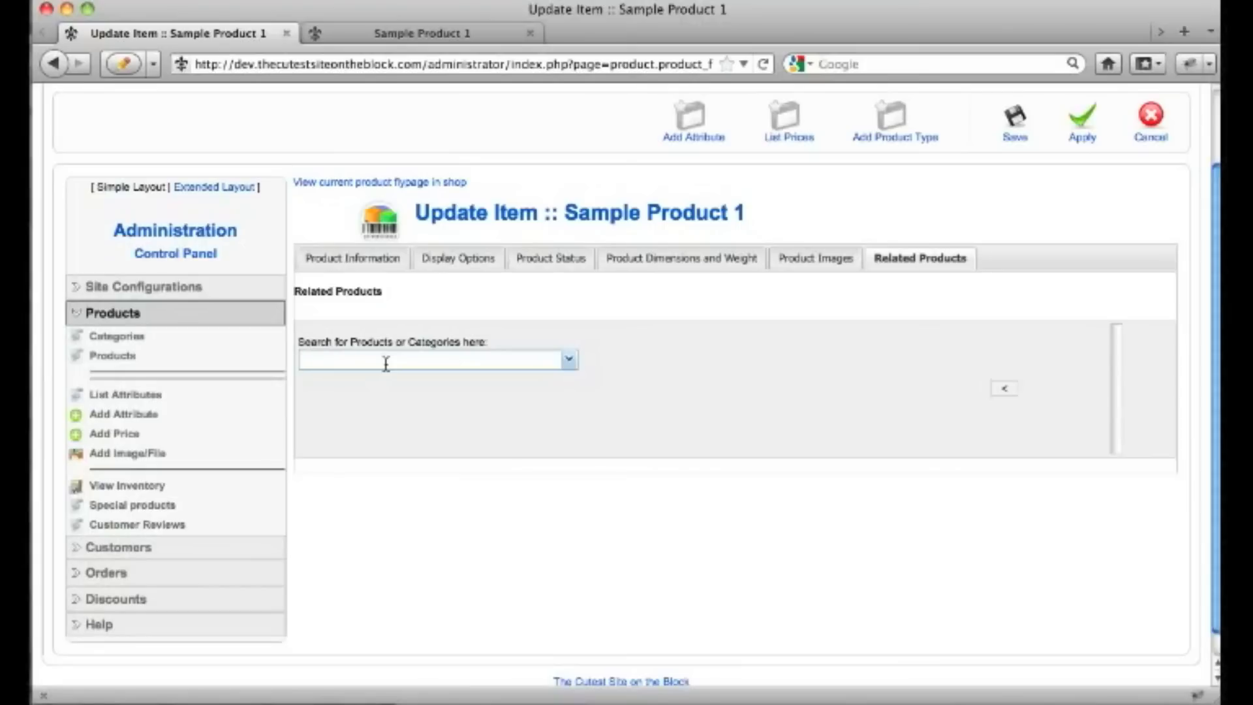
pyautogui.click(569, 359)
pyautogui.click(340, 259)
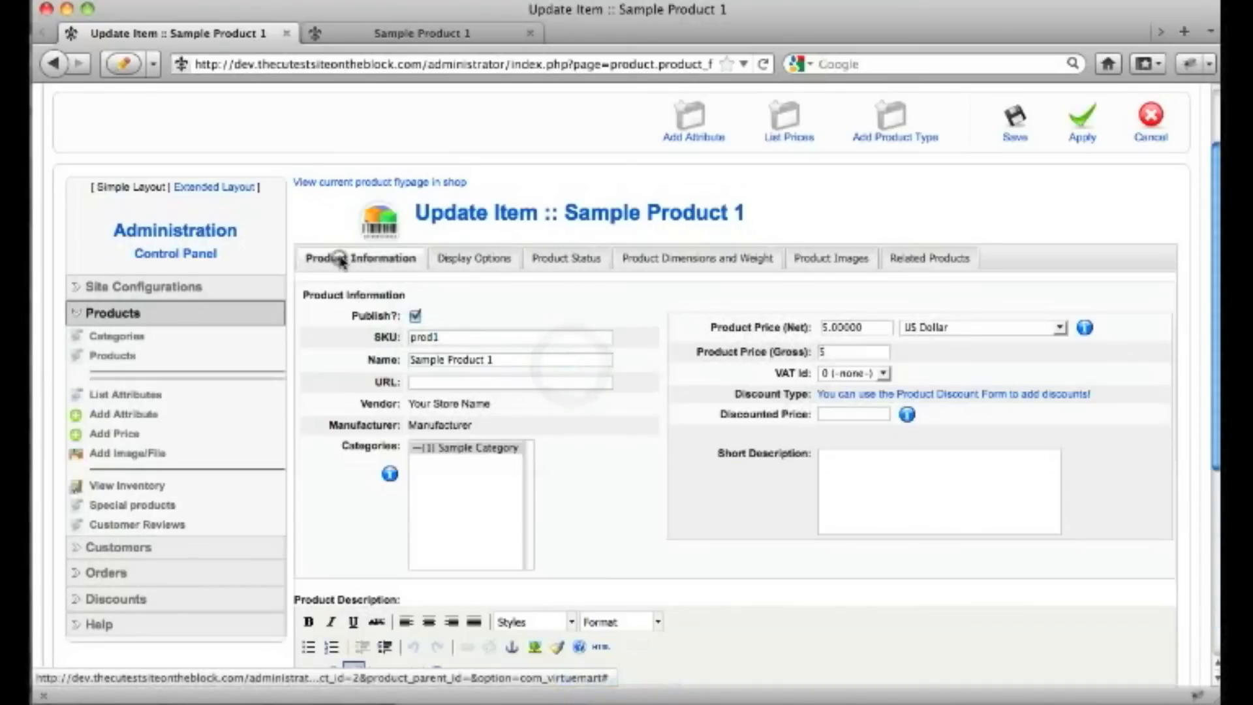